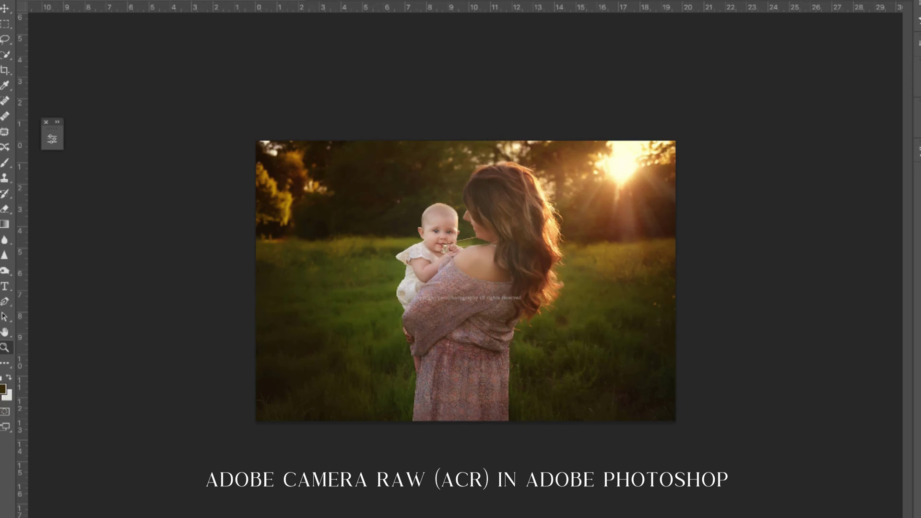
# Open the meadow photo in Filter > Camera Raw Filter.
pyautogui.click(235, 2)
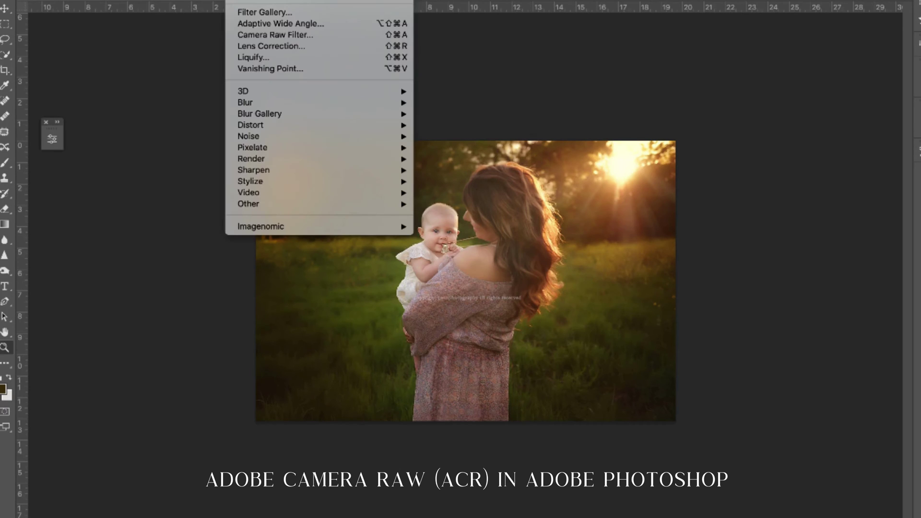
pyautogui.click(268, 36)
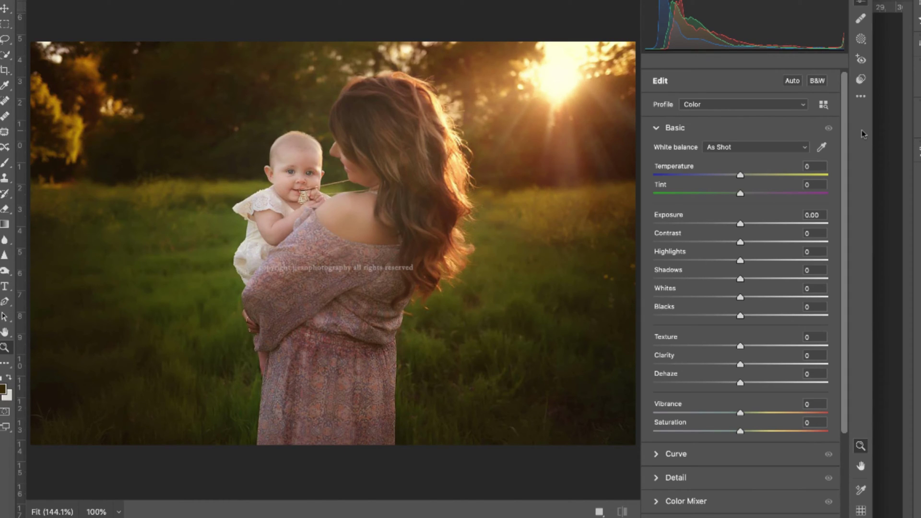
# Show the Presets panel, collapse the three (JJ) Mobile groups, and scroll to Light & Lens Flares.
pyautogui.click(863, 80)
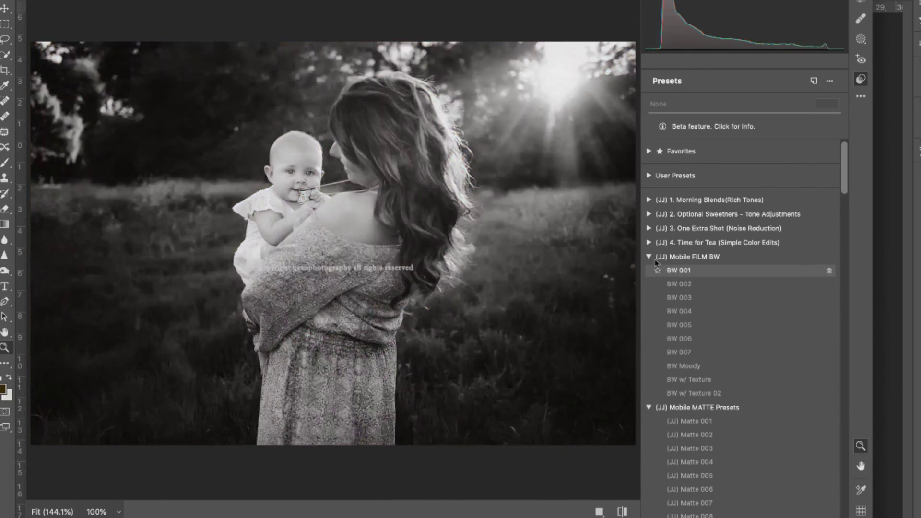
pyautogui.click(648, 257)
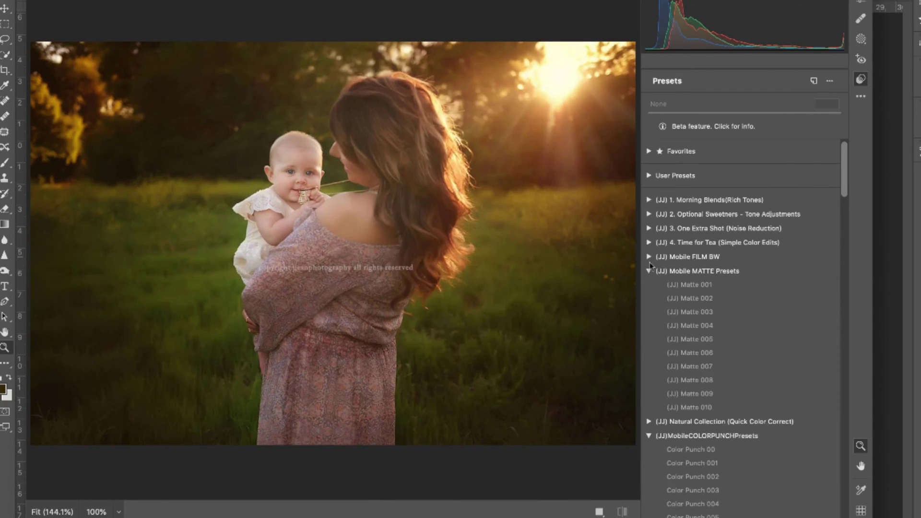
pyautogui.click(649, 270)
pyautogui.click(647, 299)
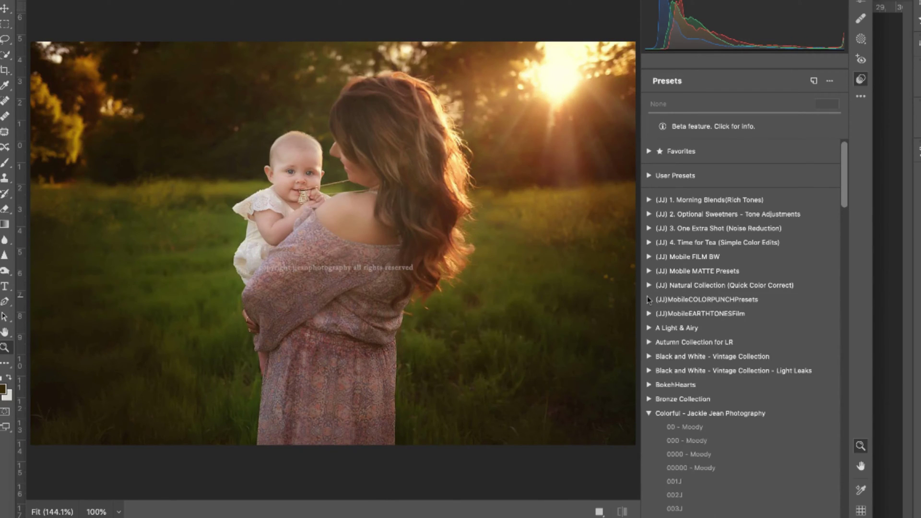
pyautogui.scroll(-4, 689, 323)
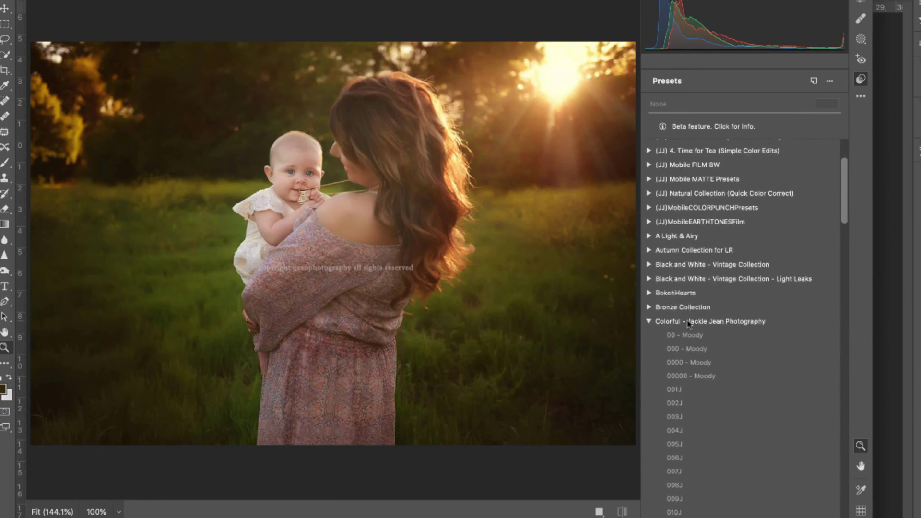
pyautogui.scroll(-15, 687, 321)
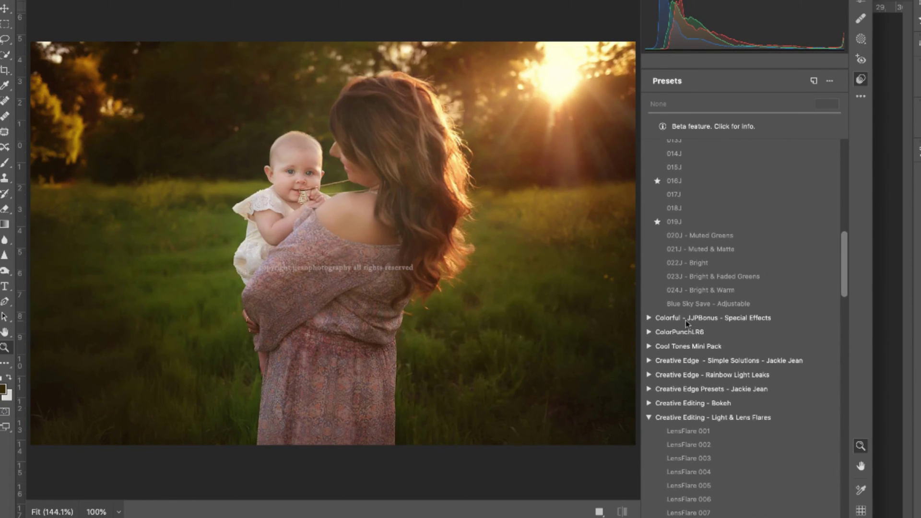
pyautogui.scroll(-4, 686, 331)
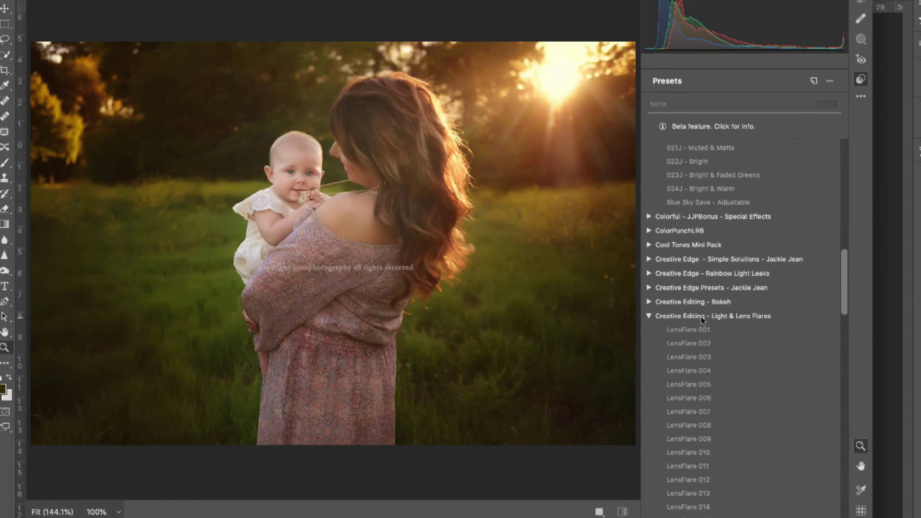
pyautogui.scroll(-3, 701, 320)
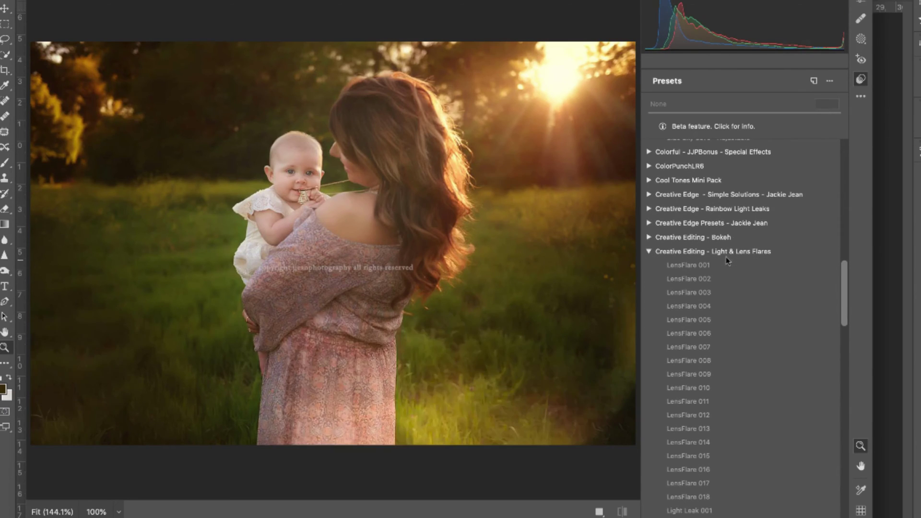
pyautogui.scroll(-3, 727, 250)
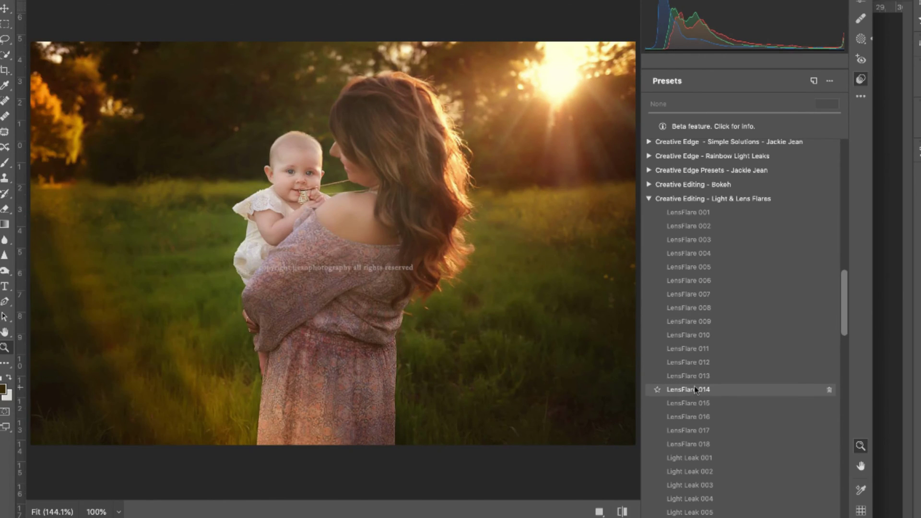
pyautogui.click(692, 390)
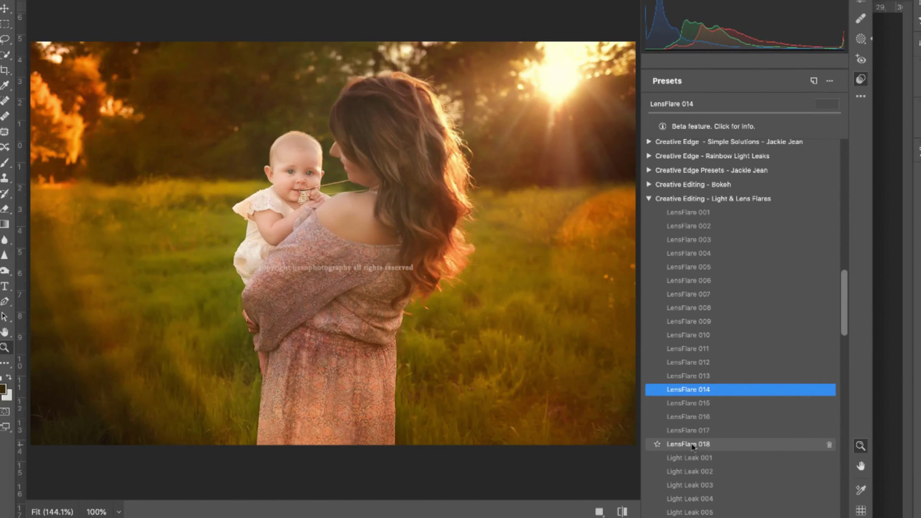
pyautogui.scroll(-3, 695, 456)
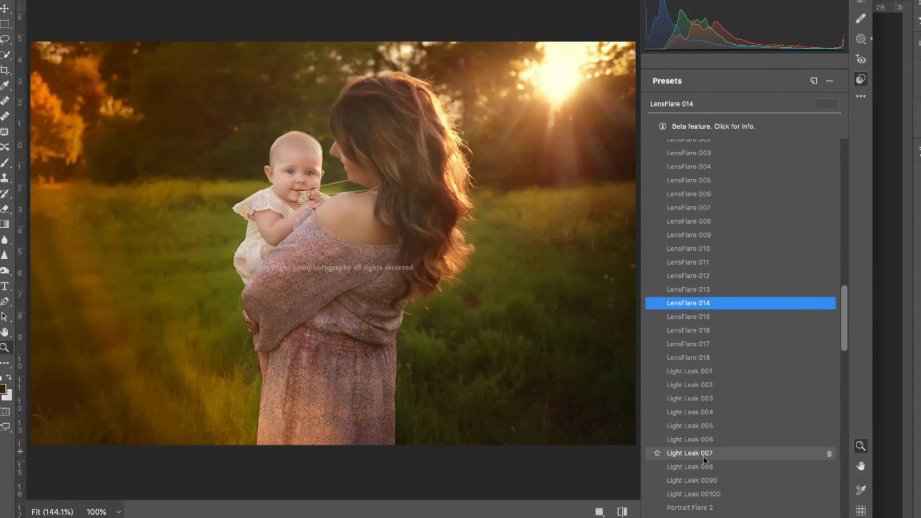
pyautogui.scroll(-5, 706, 487)
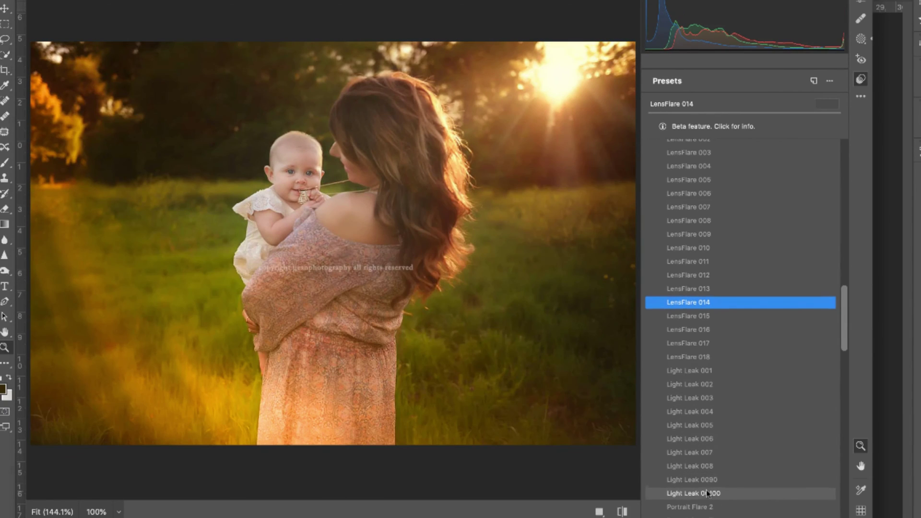
pyautogui.scroll(-2, 706, 491)
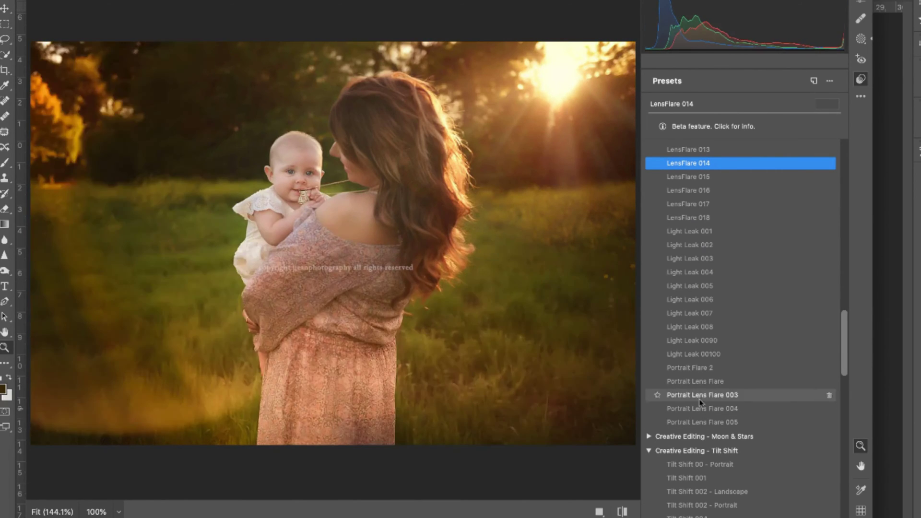
pyautogui.scroll(3, 703, 240)
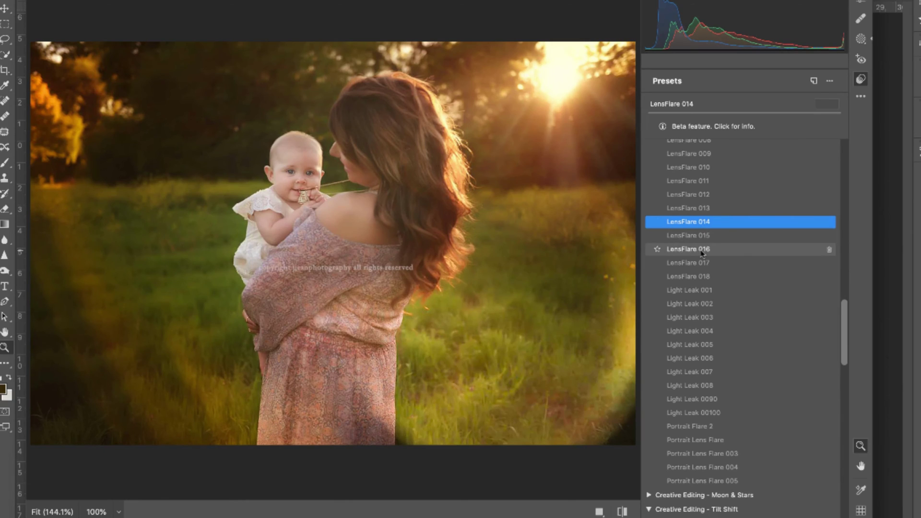
# Apply the LensFlare 016 preset and show its six masks in the Masking panel.
pyautogui.click(701, 252)
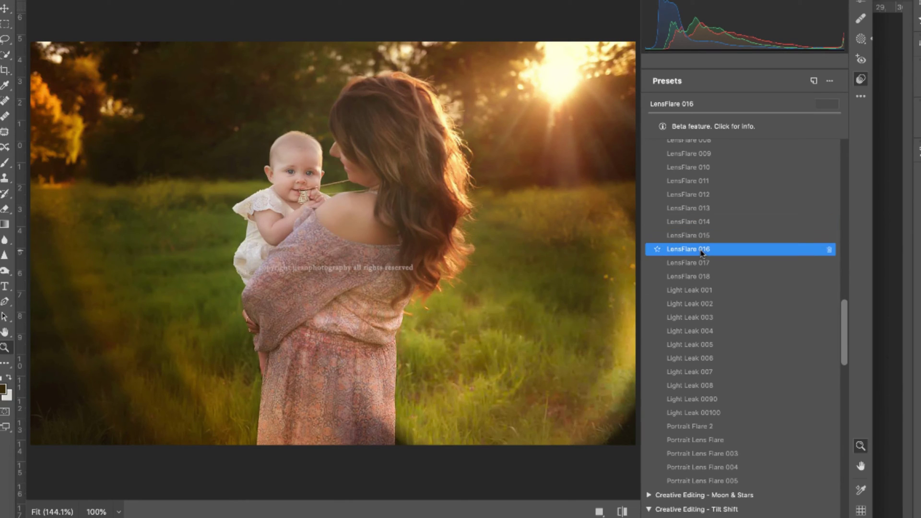
pyautogui.click(862, 42)
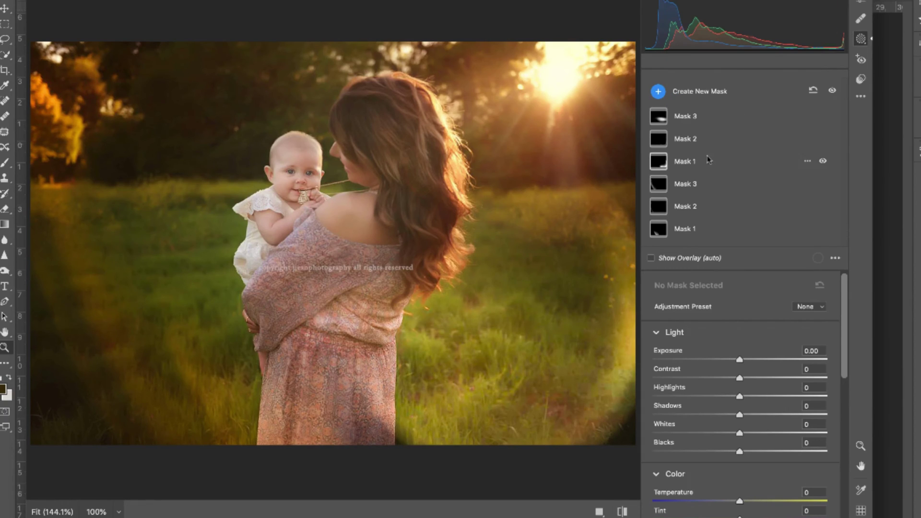
pyautogui.moveTo(660, 118)
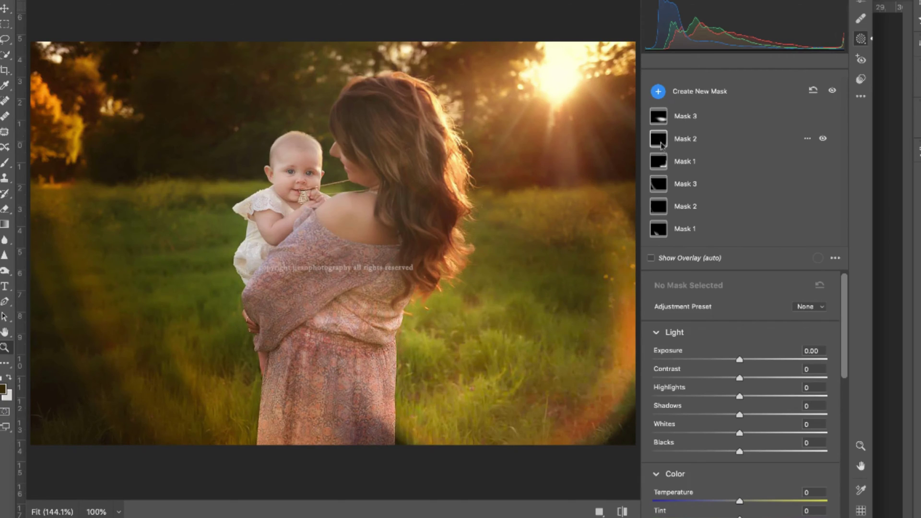
pyautogui.moveTo(662, 161)
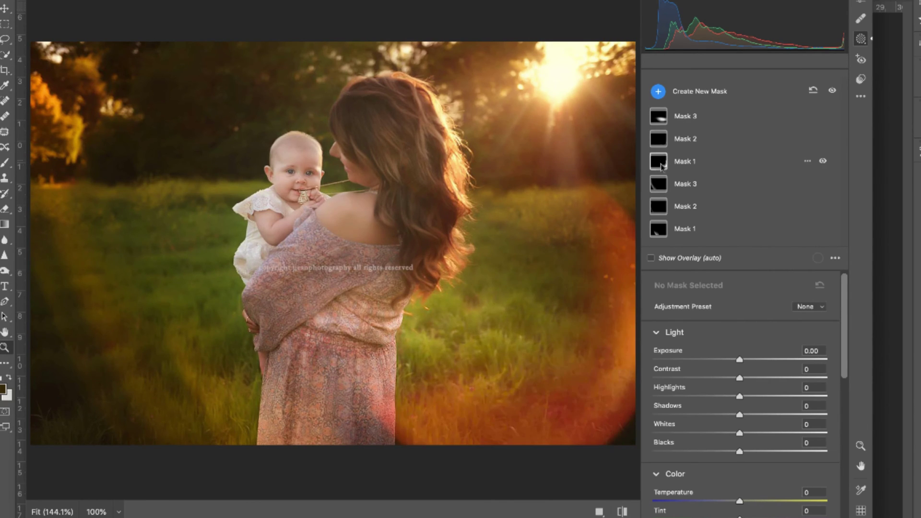
# Select Mask 1 and its Radial Gradient 1, settling the exposure at +1.20.
pyautogui.click(662, 165)
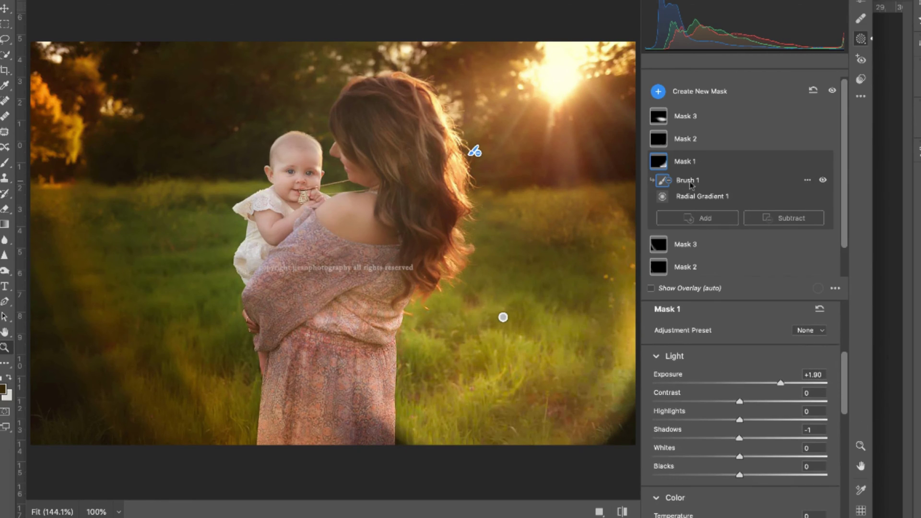
pyautogui.scroll(-2, 775, 383)
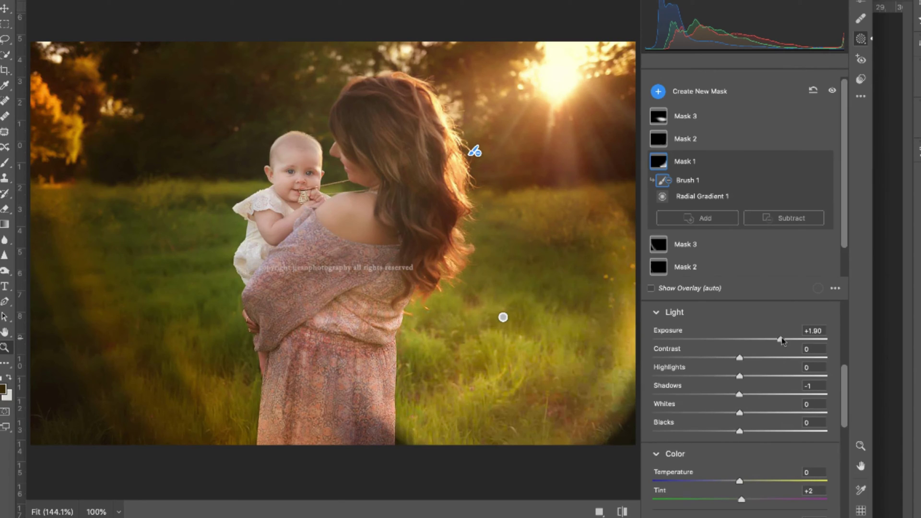
pyautogui.moveTo(782, 341); pyautogui.dragTo(765, 341)
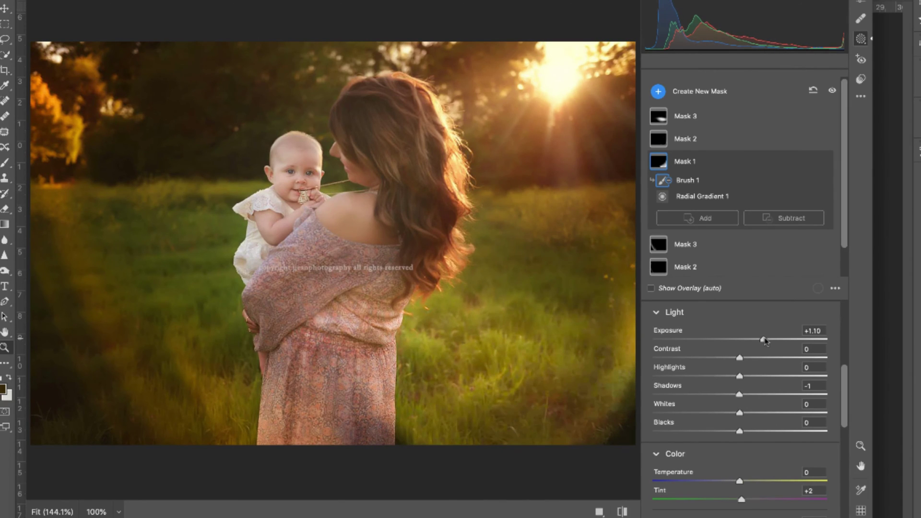
pyautogui.moveTo(765, 340); pyautogui.dragTo(762, 340)
pyautogui.click(691, 198)
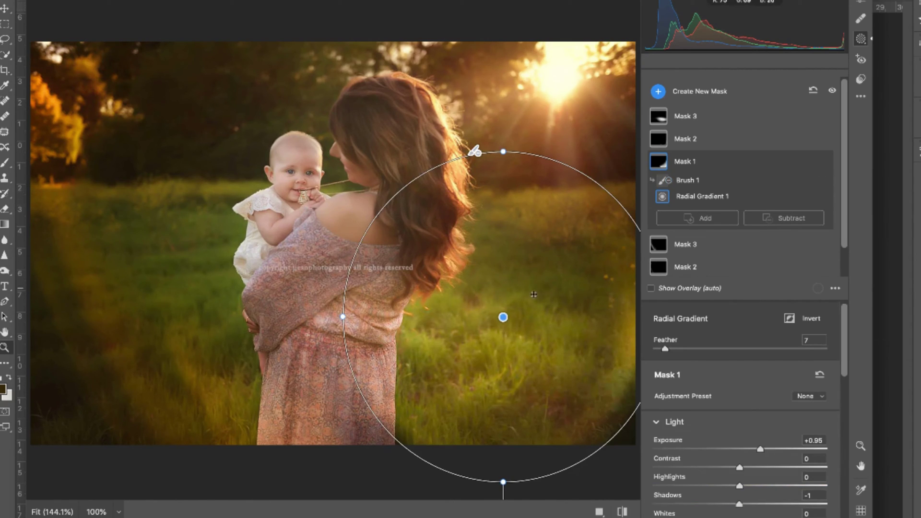
pyautogui.moveTo(761, 449)
pyautogui.mouseDown()
pyautogui.moveTo(749, 450)
pyautogui.moveTo(791, 449)
pyautogui.moveTo(753, 449)
pyautogui.moveTo(767, 449)
pyautogui.mouseUp()
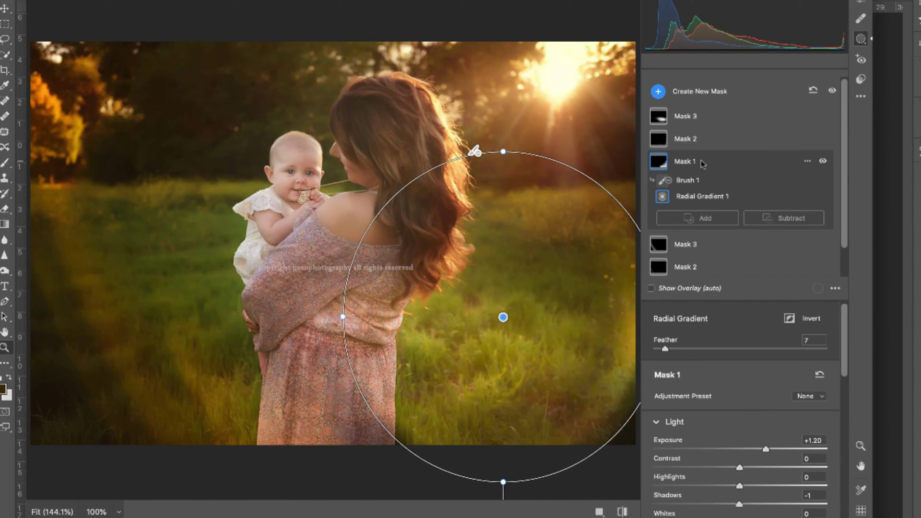
# Brush Mask 1's Brush 1 area over the right-side grass and sun, and lower exposure to +0.70.
pyautogui.moveTo(661, 164)
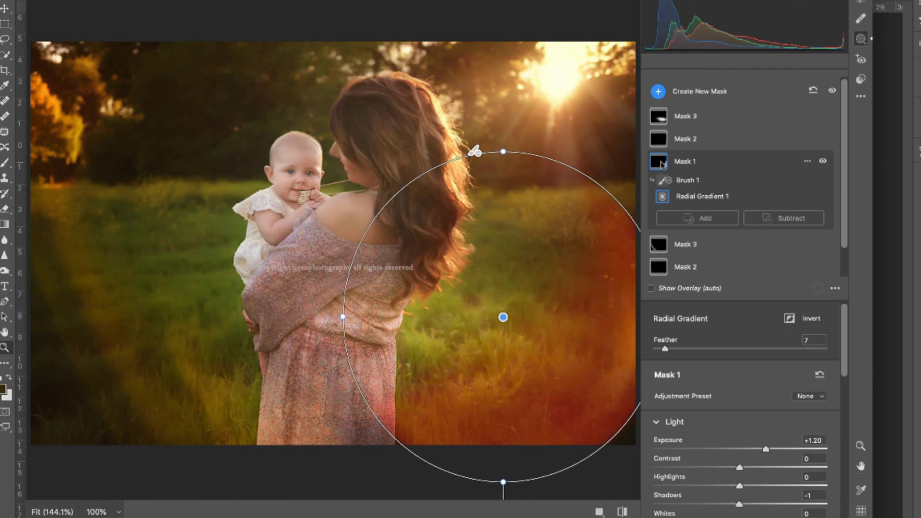
pyautogui.click(683, 183)
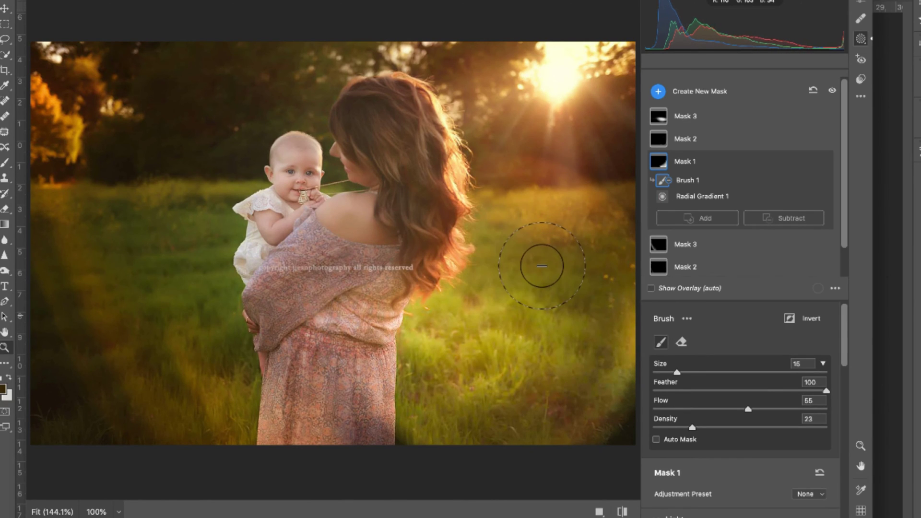
pyautogui.moveTo(552, 138)
pyautogui.mouseDown()
pyautogui.moveTo(556, 202)
pyautogui.moveTo(576, 182)
pyautogui.moveTo(620, 256)
pyautogui.mouseUp()
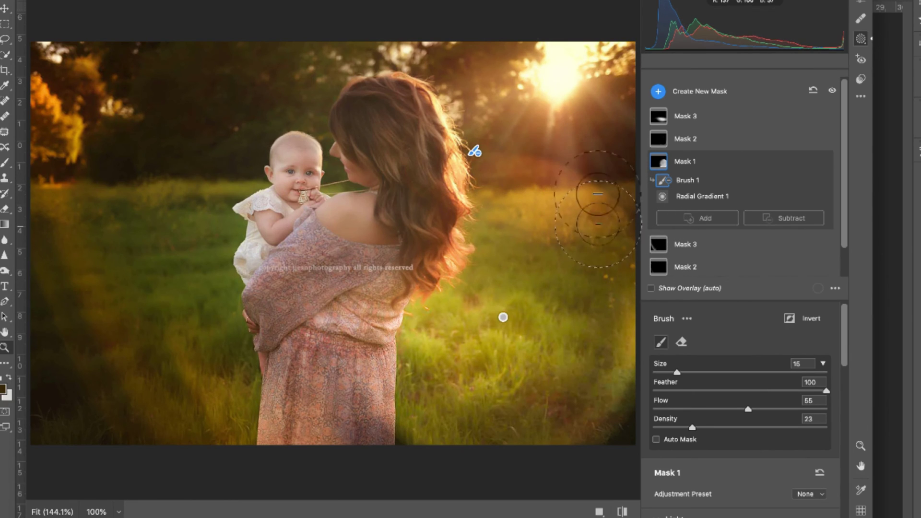
pyautogui.moveTo(580, 134)
pyautogui.mouseDown()
pyautogui.moveTo(592, 116)
pyautogui.moveTo(542, 146)
pyautogui.moveTo(593, 177)
pyautogui.moveTo(603, 74)
pyautogui.moveTo(569, 87)
pyautogui.moveTo(538, 60)
pyautogui.moveTo(543, 162)
pyautogui.moveTo(594, 199)
pyautogui.moveTo(558, 109)
pyautogui.mouseUp()
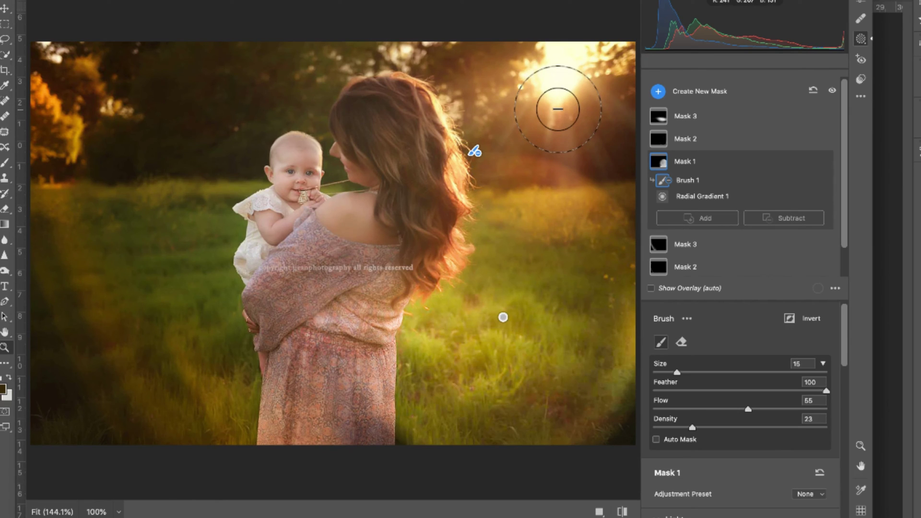
pyautogui.scroll(-4, 816, 439)
pyautogui.moveTo(766, 459); pyautogui.dragTo(756, 460)
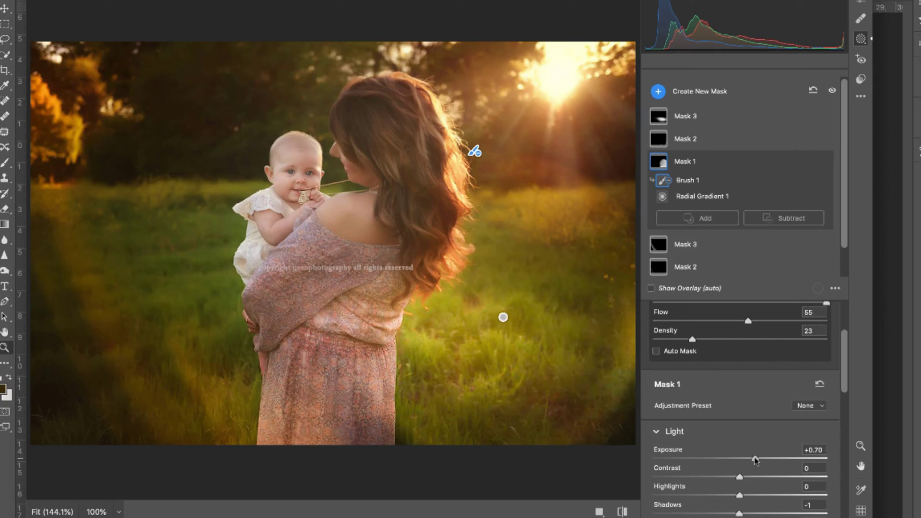
# Toggle Before/After repeatedly to compare the edit, then return to the Presets panel.
pyautogui.click(622, 512)
pyautogui.click(622, 512)
pyautogui.click(622, 512)
pyautogui.click(623, 512)
pyautogui.click(622, 512)
pyautogui.click(622, 511)
pyautogui.click(622, 511)
pyautogui.click(622, 512)
pyautogui.click(622, 512)
pyautogui.click(622, 511)
pyautogui.click(622, 512)
pyautogui.click(622, 511)
pyautogui.click(622, 511)
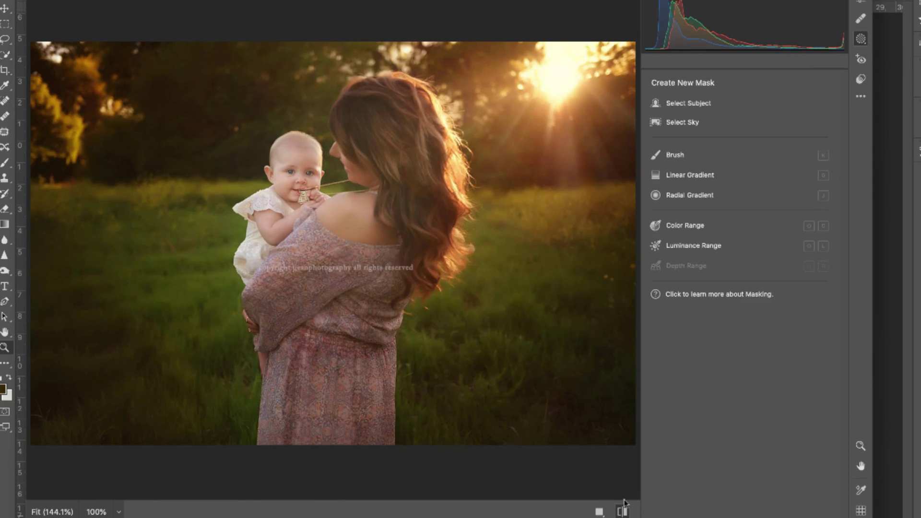
pyautogui.click(861, 79)
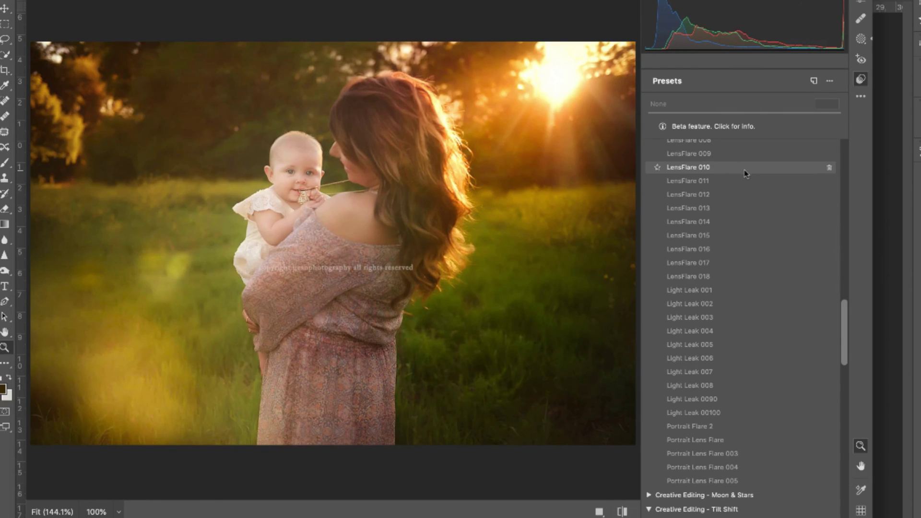
# Apply LensFlare 014 and view the mask list, now running to Mask 10.
pyautogui.click(704, 168)
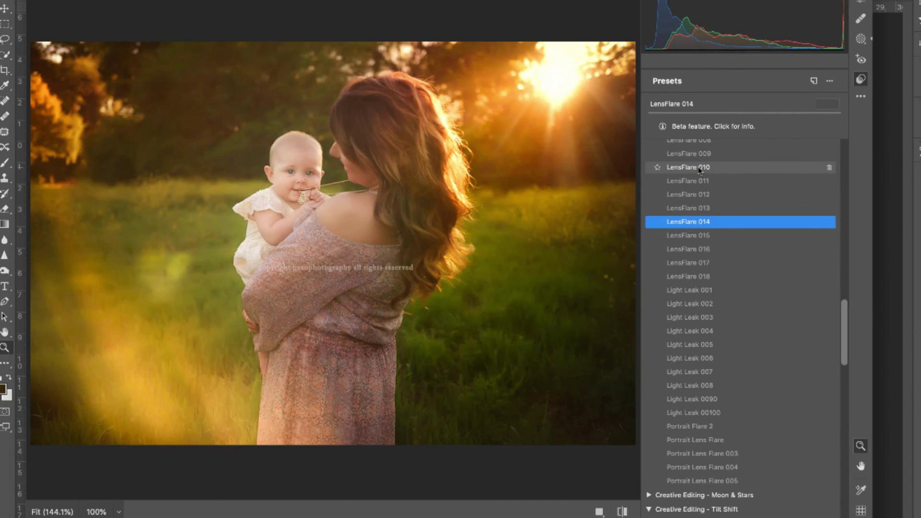
pyautogui.click(861, 40)
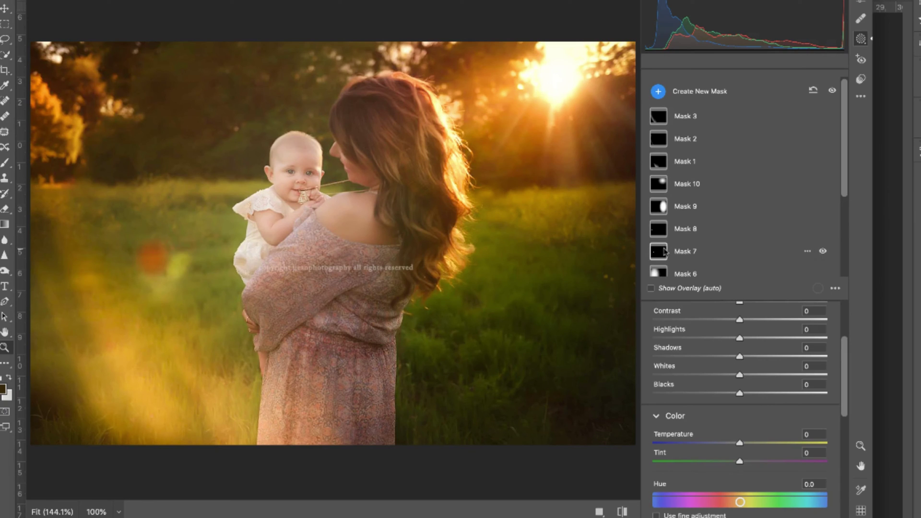
# Lower Mask 6's left-side glow to -0.10 exposure and compare with Before/After.
pyautogui.scroll(-2, 666, 267)
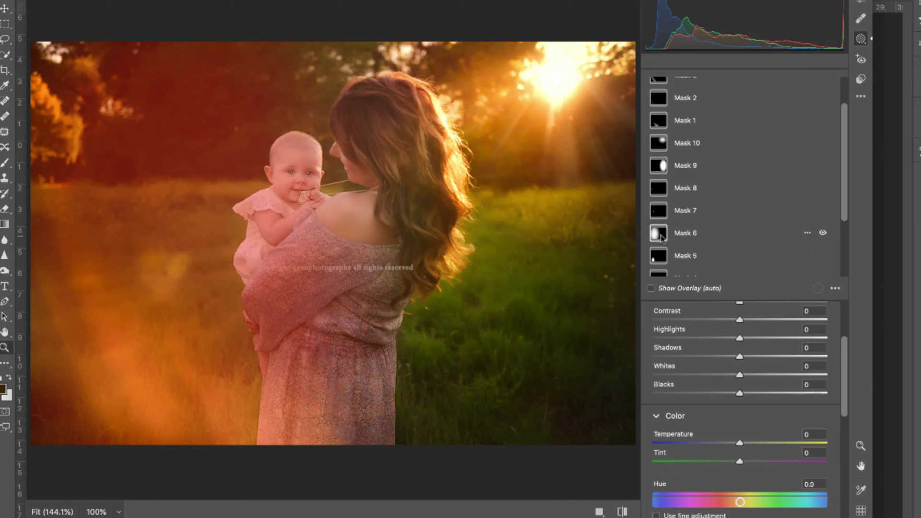
pyautogui.click(662, 237)
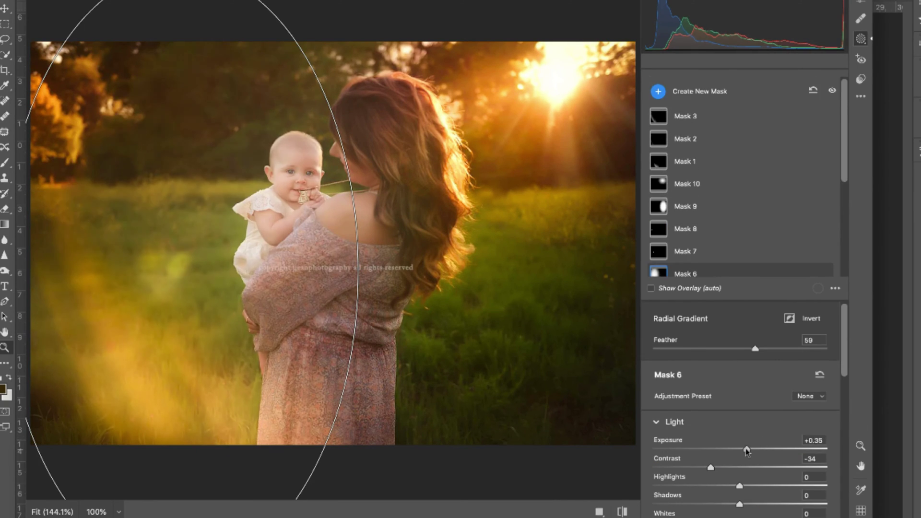
pyautogui.moveTo(753, 449); pyautogui.dragTo(738, 449)
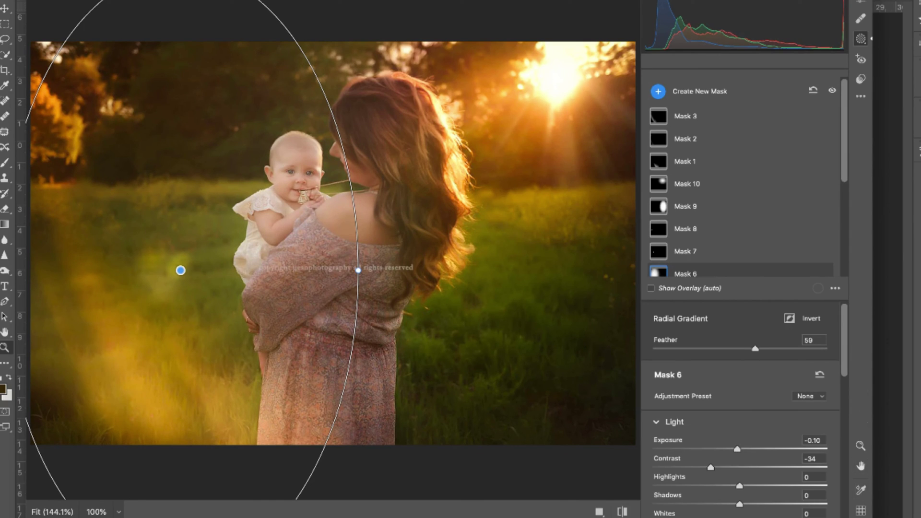
pyautogui.click(622, 512)
pyautogui.click(622, 512)
pyautogui.click(622, 511)
pyautogui.click(621, 512)
pyautogui.click(622, 512)
# Apply the Tilt Shift 005 preset from the Creative Editing - Tilt Shift group.
pyautogui.click(861, 81)
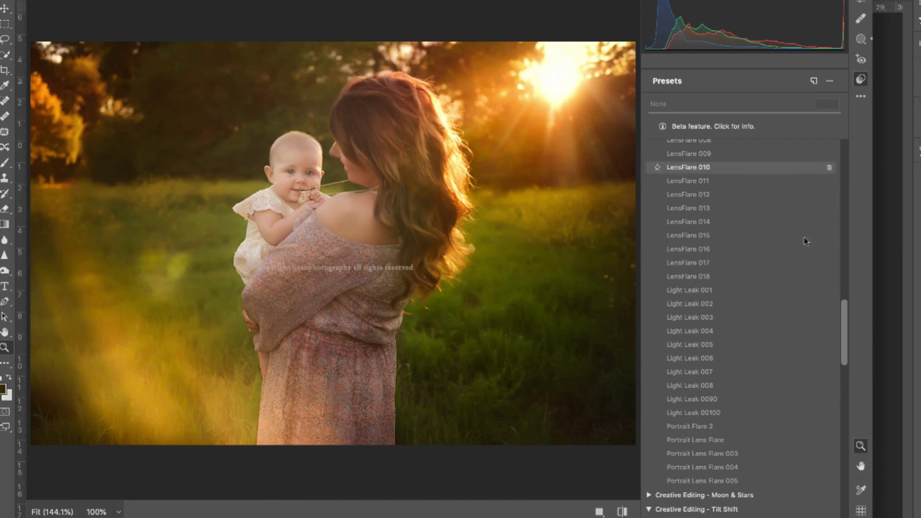
pyautogui.scroll(-5, 786, 298)
pyautogui.scroll(-2, 787, 300)
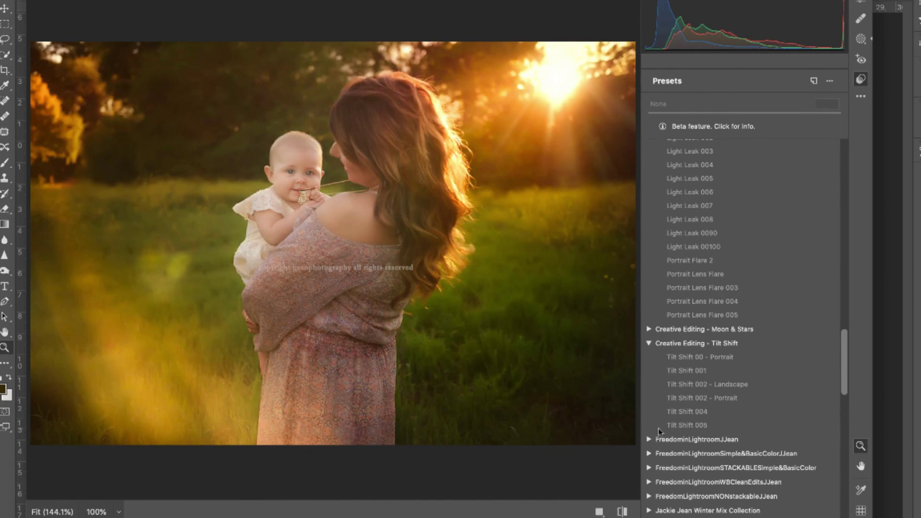
pyautogui.click(689, 427)
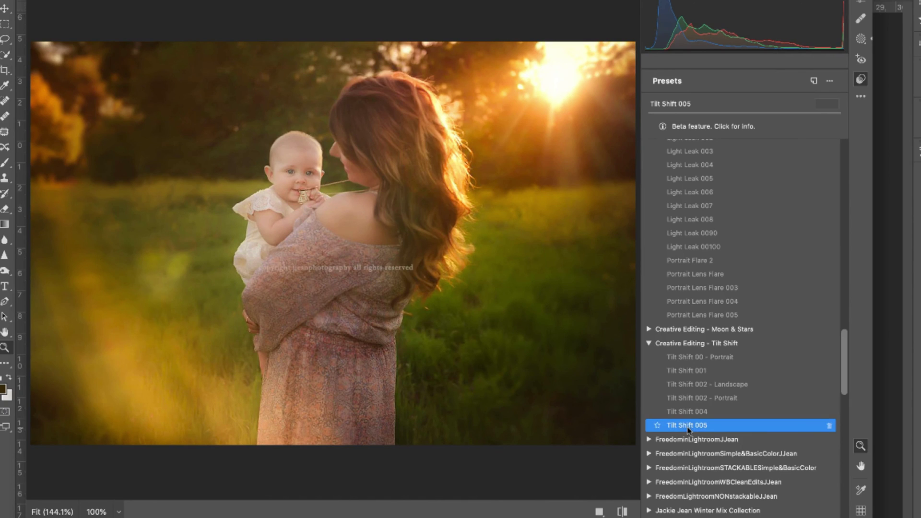
# Toggle Before/After to compare the photo with and without the tilt-shift effect.
pyautogui.click(622, 512)
pyautogui.click(622, 512)
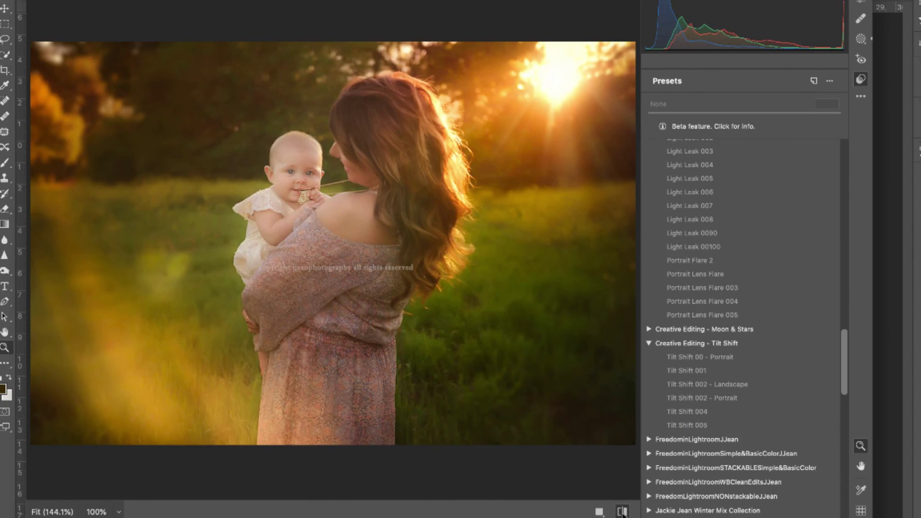
pyautogui.click(622, 512)
pyautogui.click(622, 512)
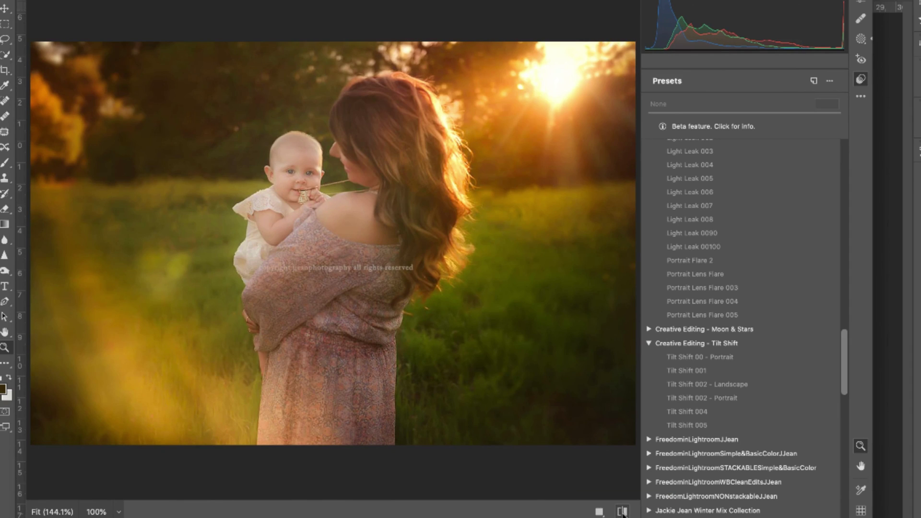